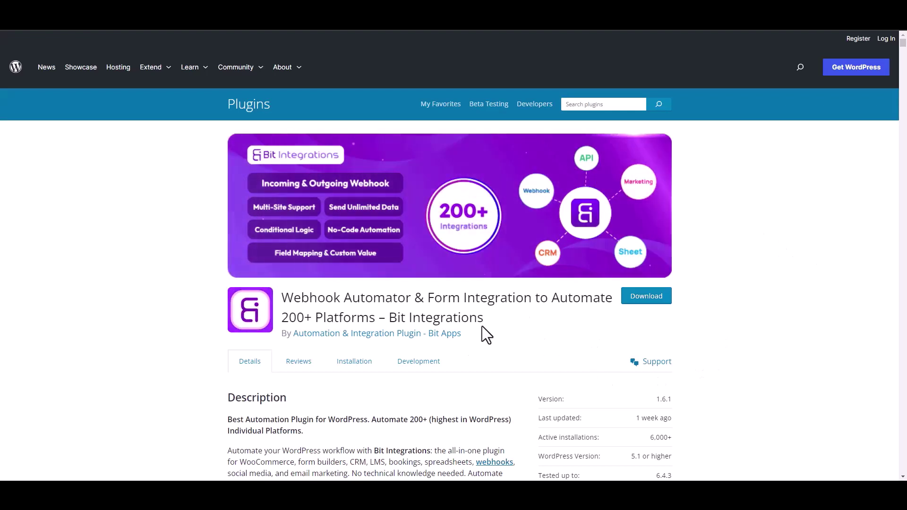
Step: Create a new integration with eForm's 'Bit Integrations' form as the trigger
left_click_drag(388, 318, 485, 319)
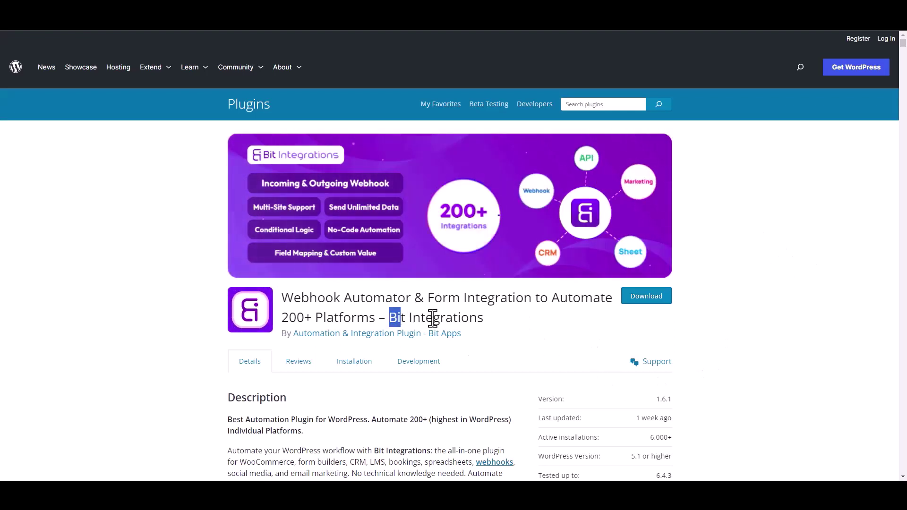
left_click(501, 331)
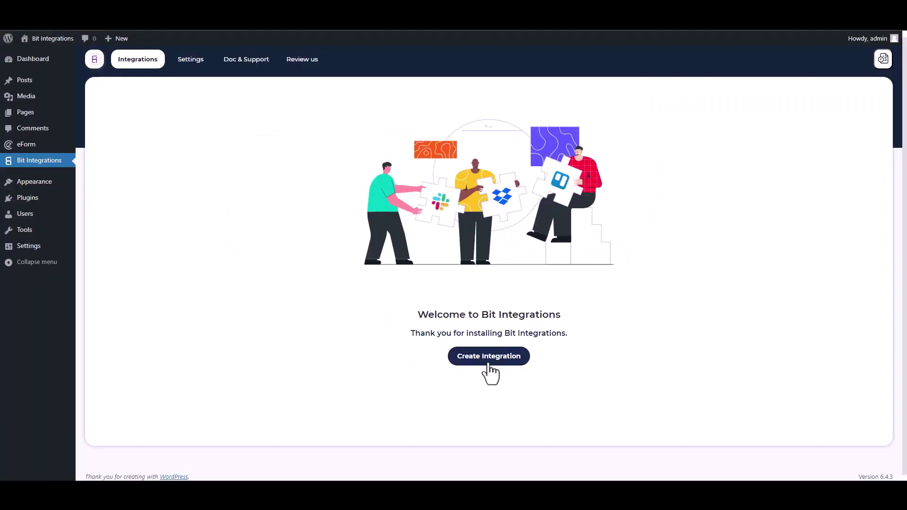
left_click(488, 360)
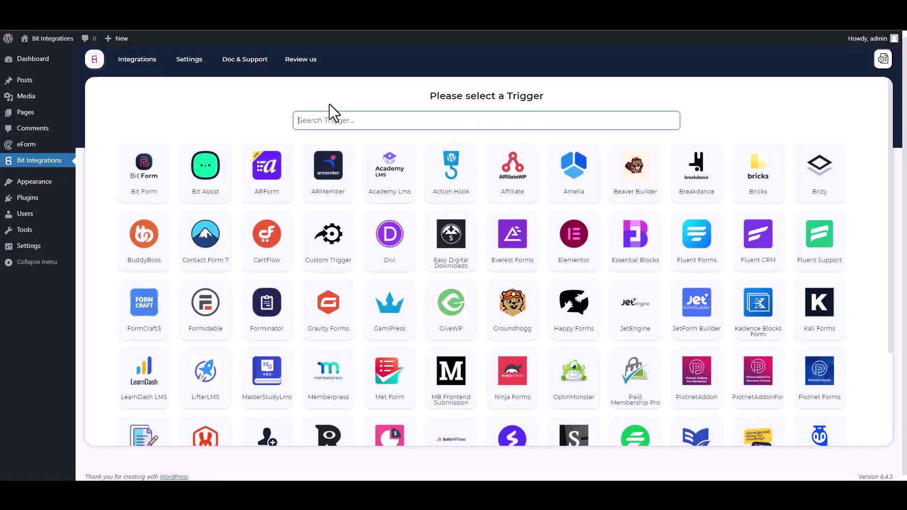
type("e")
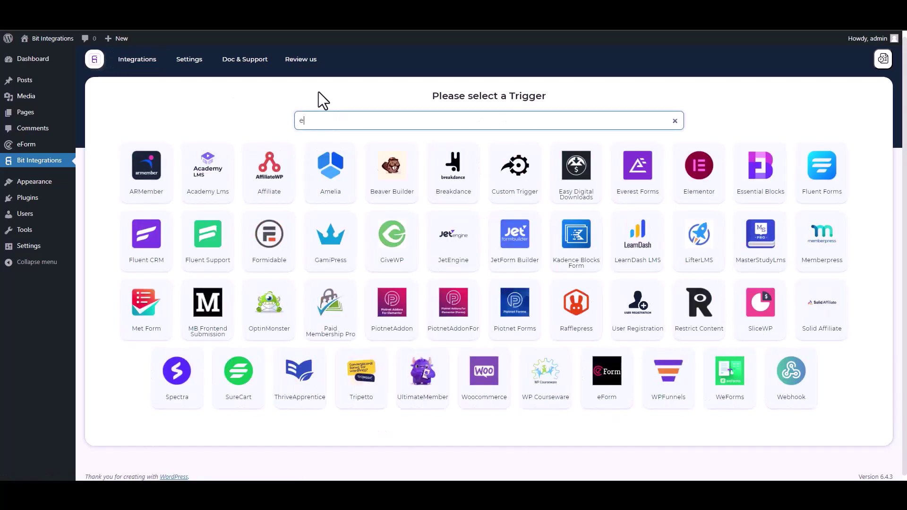
type("f")
left_click(449, 175)
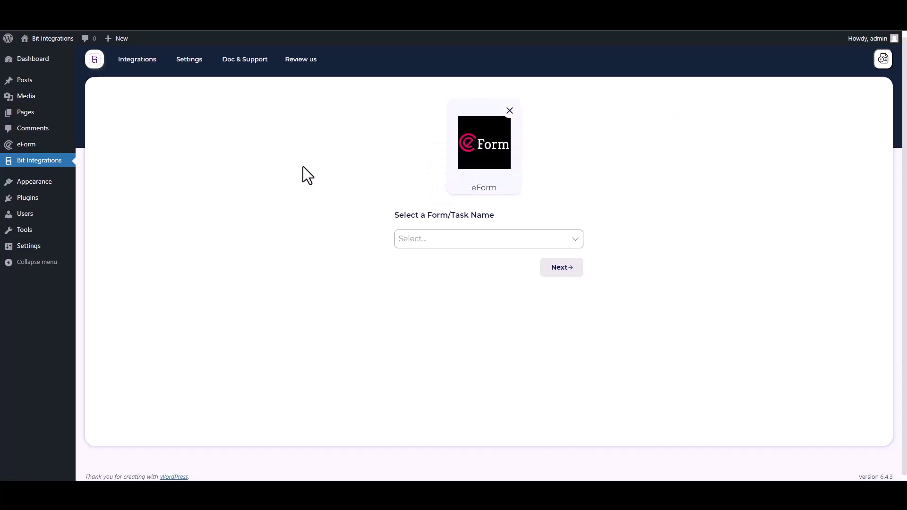
left_click(423, 236)
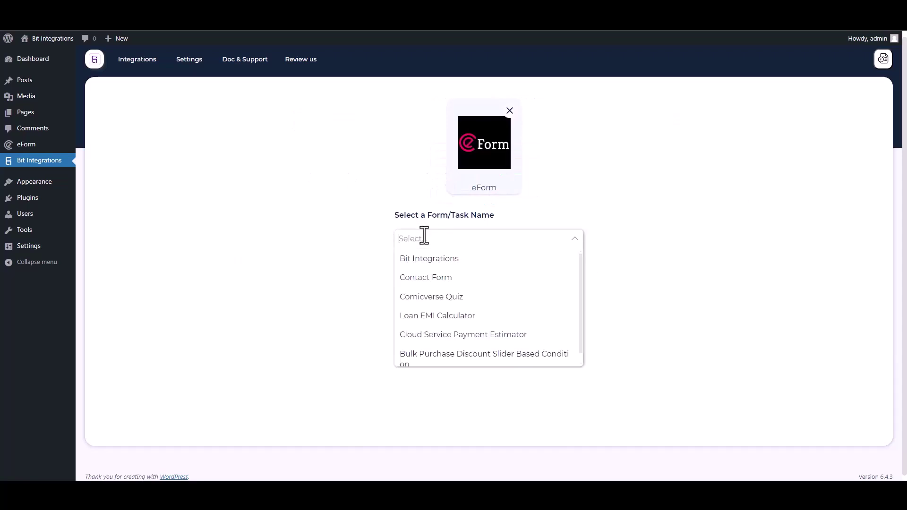
left_click(422, 260)
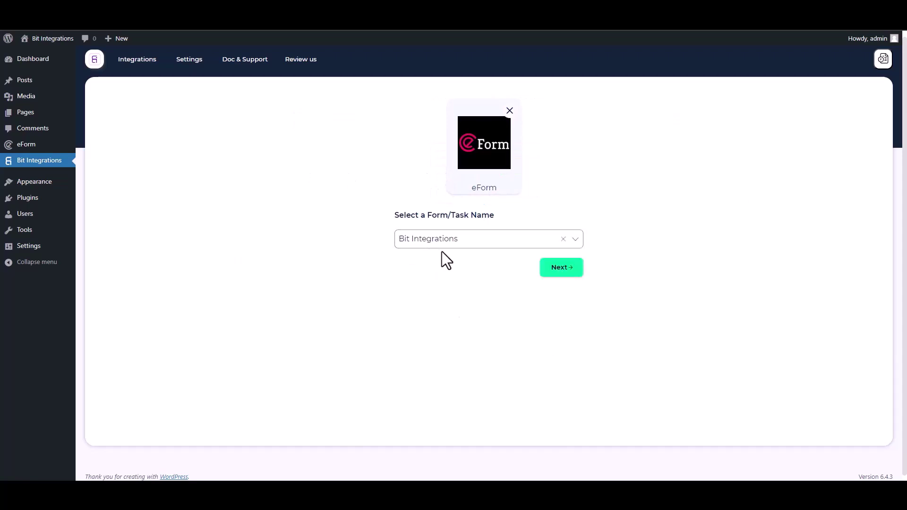
left_click(555, 269)
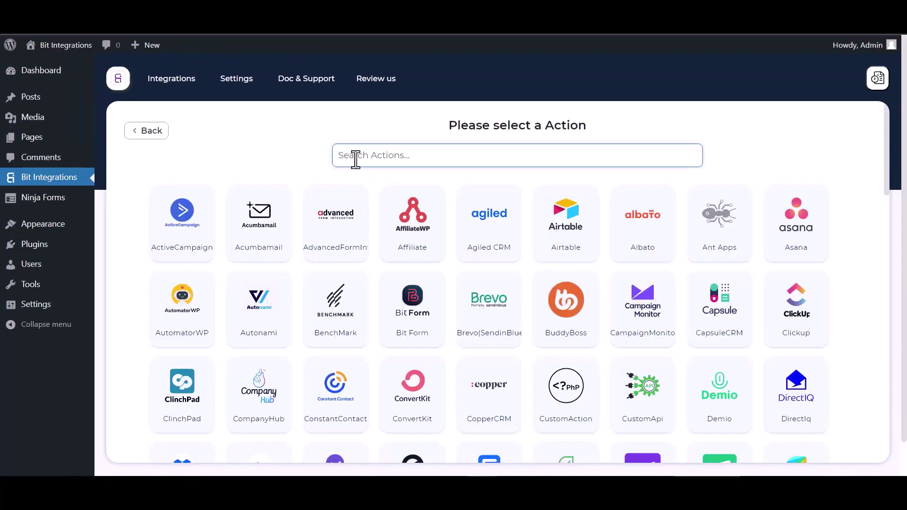
type("suite")
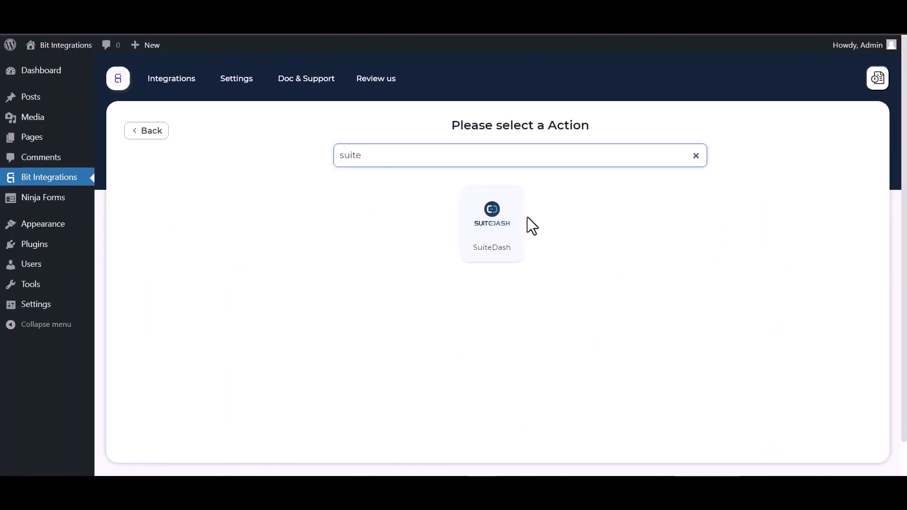
Step: Pick SuiteDash from the action list to reach its Integration Settings
left_click(502, 236)
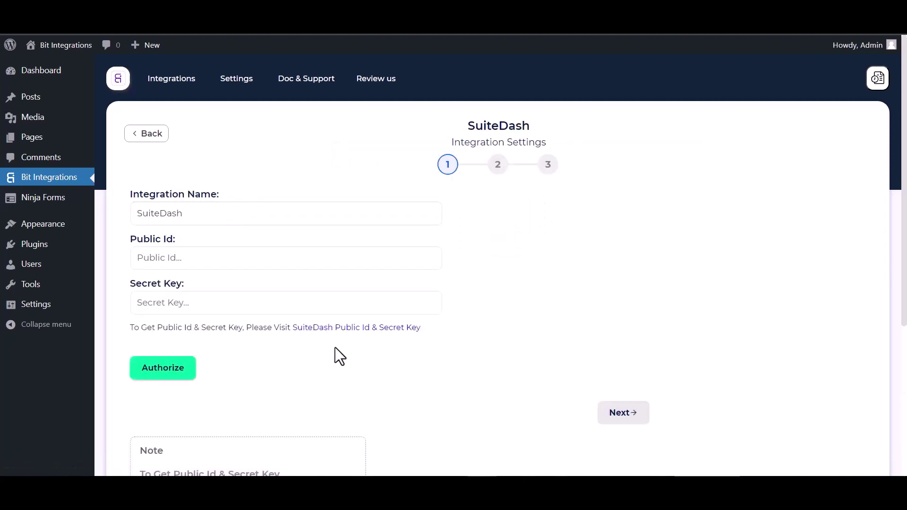
Step: Copy the public ID from SuiteDash's Secure API page into the Public Id field
left_click(335, 331)
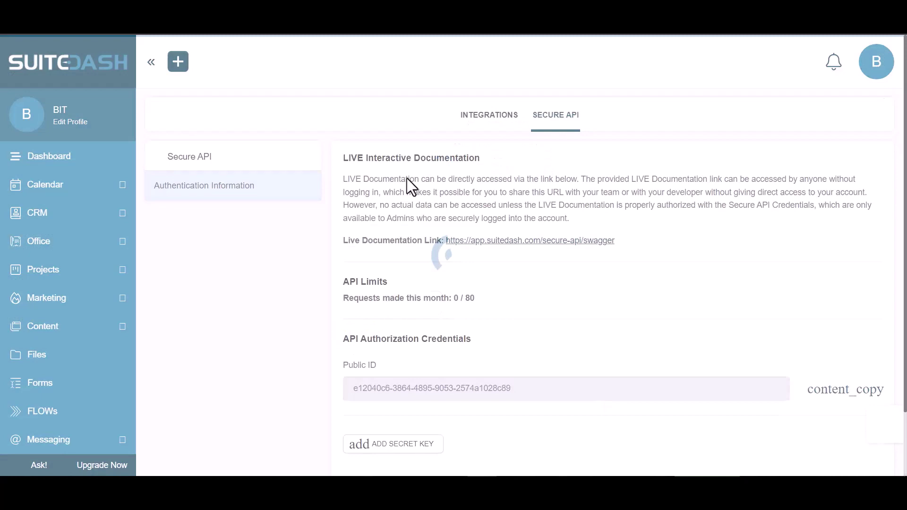
scroll(404, 277, "down", 2)
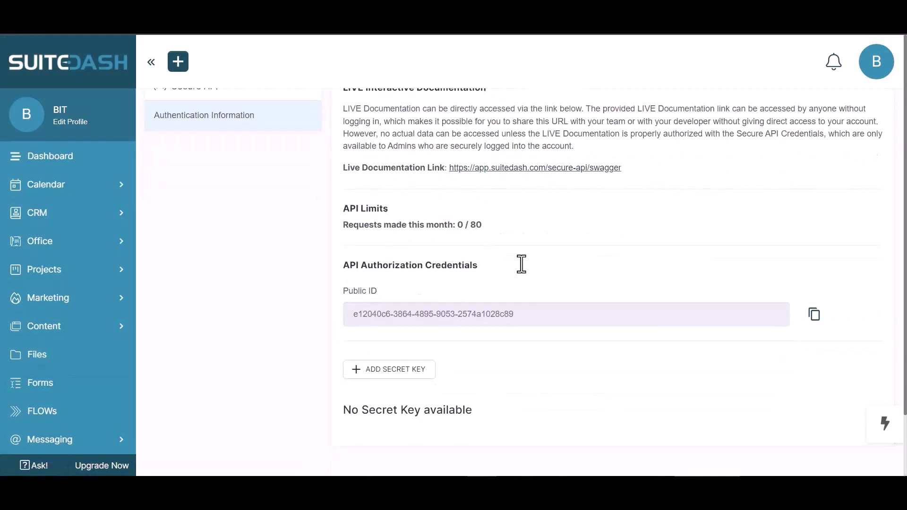
left_click(814, 316)
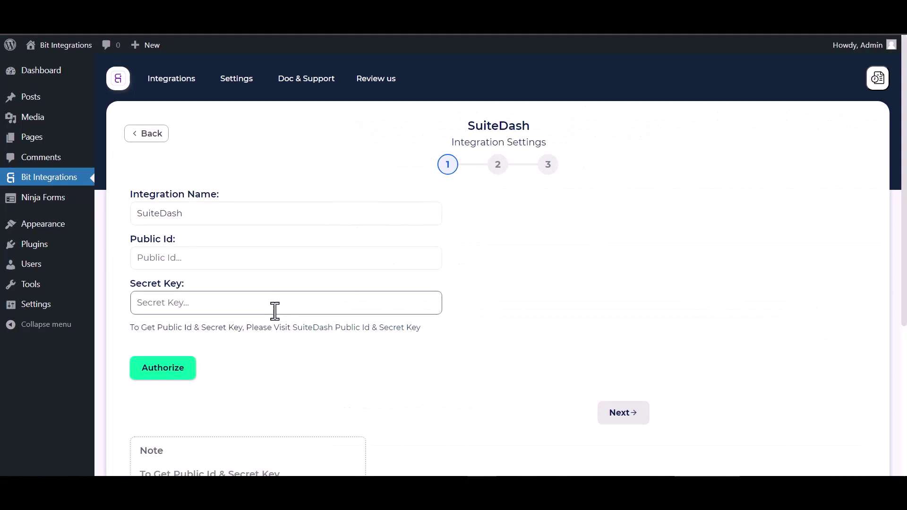
left_click(234, 261)
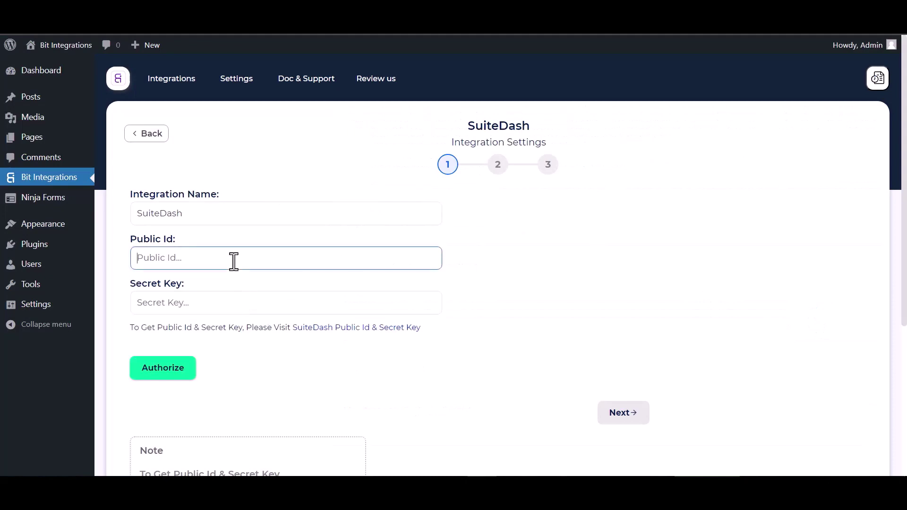
key("ctrl+v")
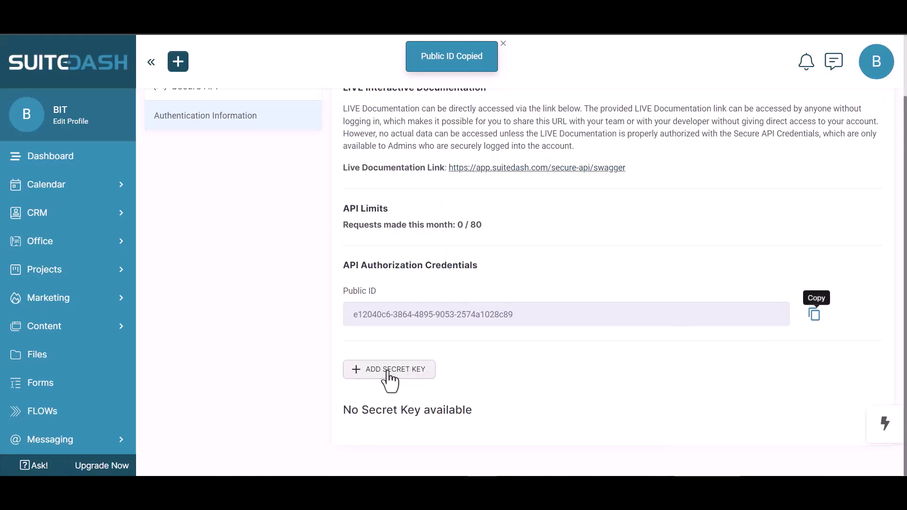
Step: Add a SuiteDash secret key named 'Bit Integrations', copy it, and save it
left_click(388, 371)
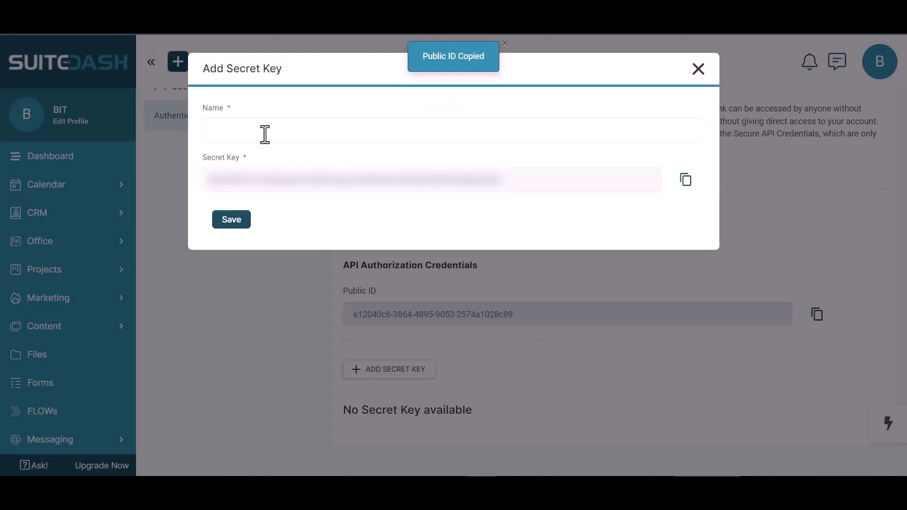
left_click(268, 134)
type("Bit Int")
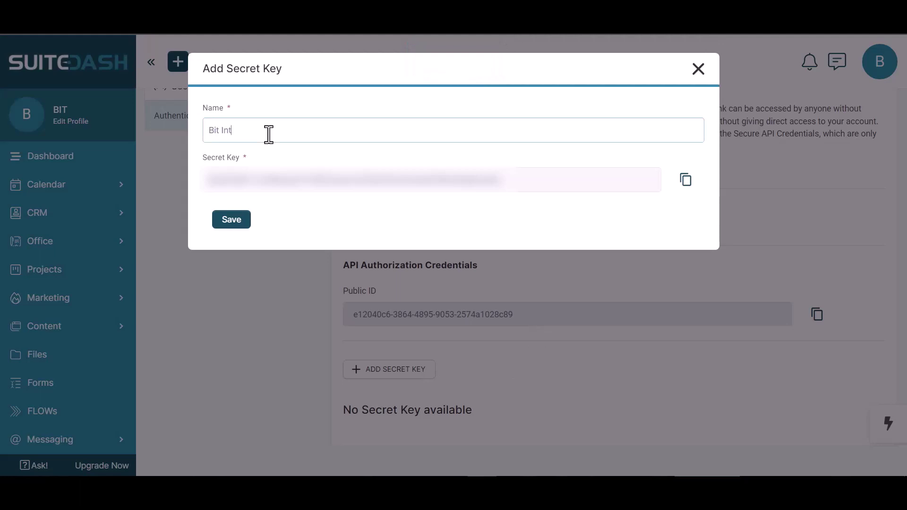
type("egrations")
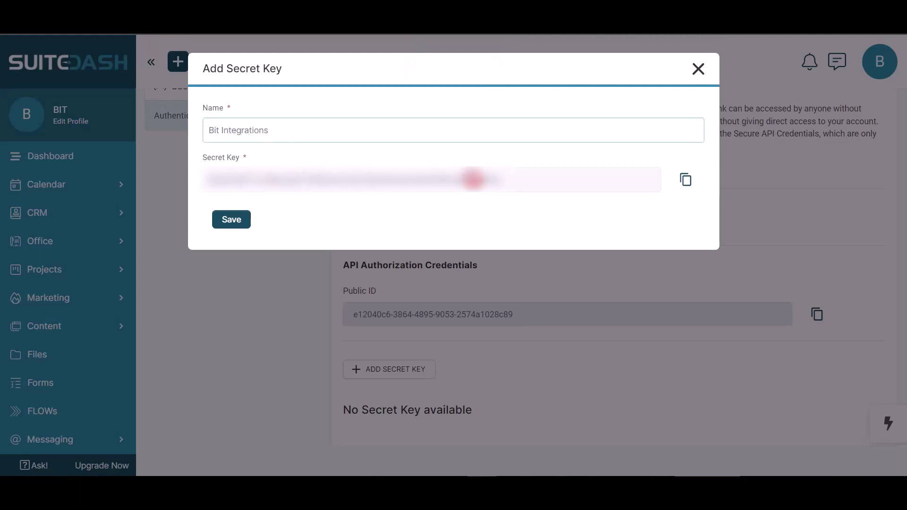
left_click(685, 182)
left_click(248, 226)
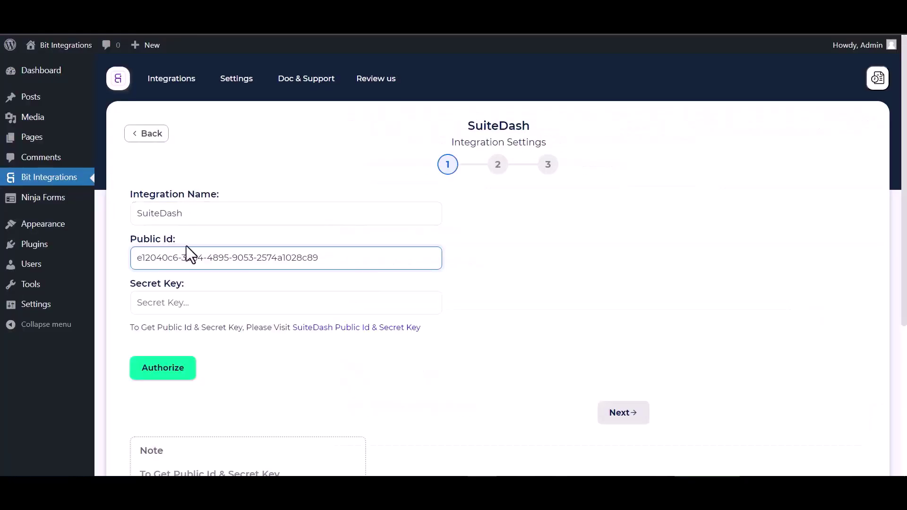
Step: Paste the secret key, authorize the SuiteDash connection, and advance to step 2
left_click(194, 303)
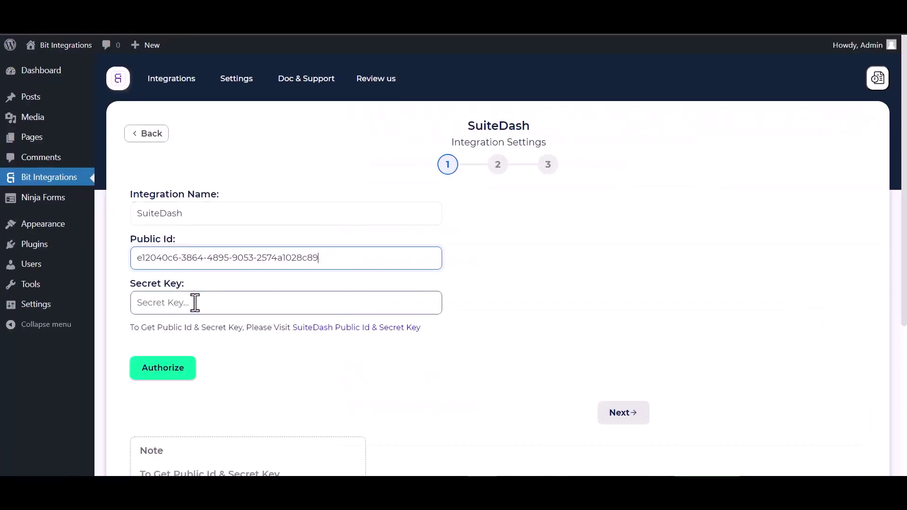
key("ctrl+v")
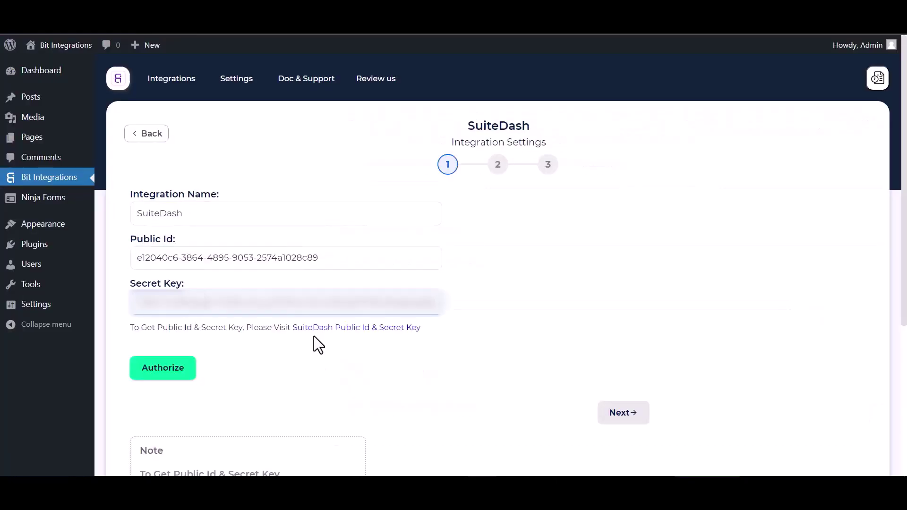
left_click(177, 370)
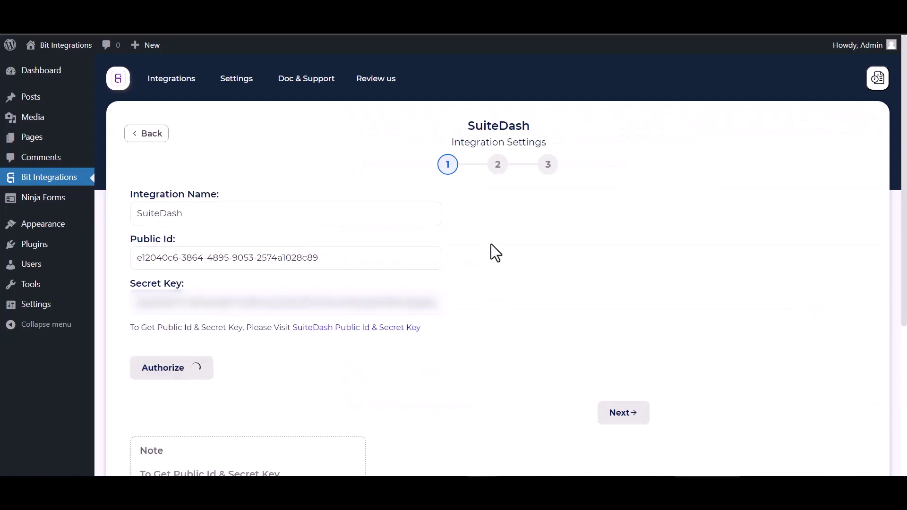
scroll(531, 268, "down", 1)
scroll(503, 248, "down", 1)
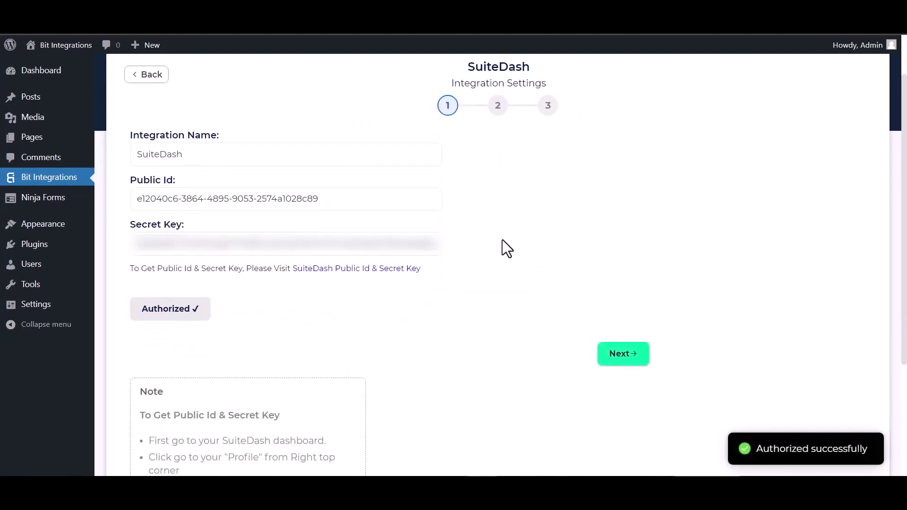
scroll(520, 293, "down", 4)
scroll(543, 287, "up", 2)
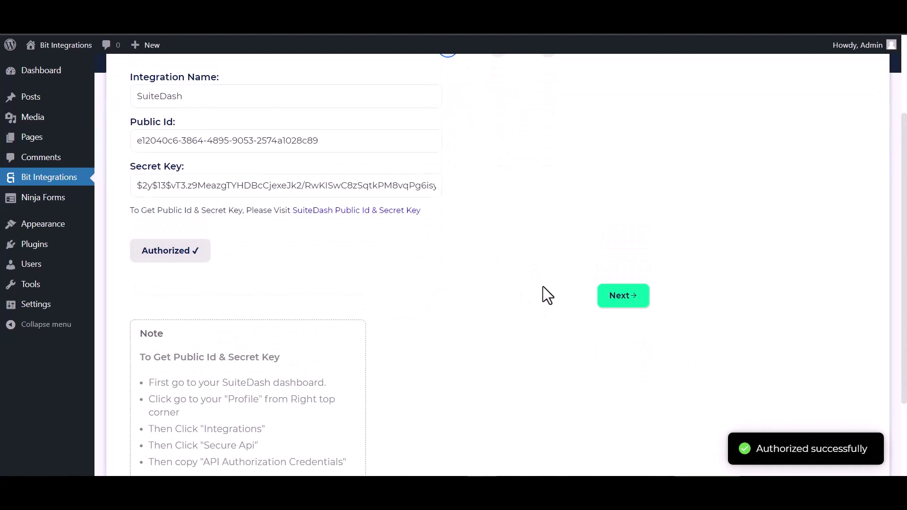
scroll(543, 287, "up", 4)
left_click(628, 413)
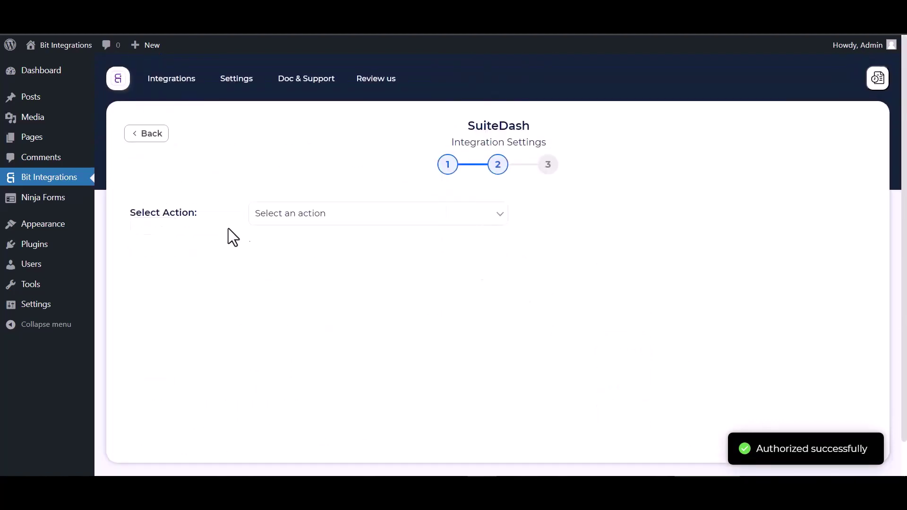
Step: Set the SuiteDash action to Create Contact with the Lead role
left_click(347, 218)
left_click(302, 242)
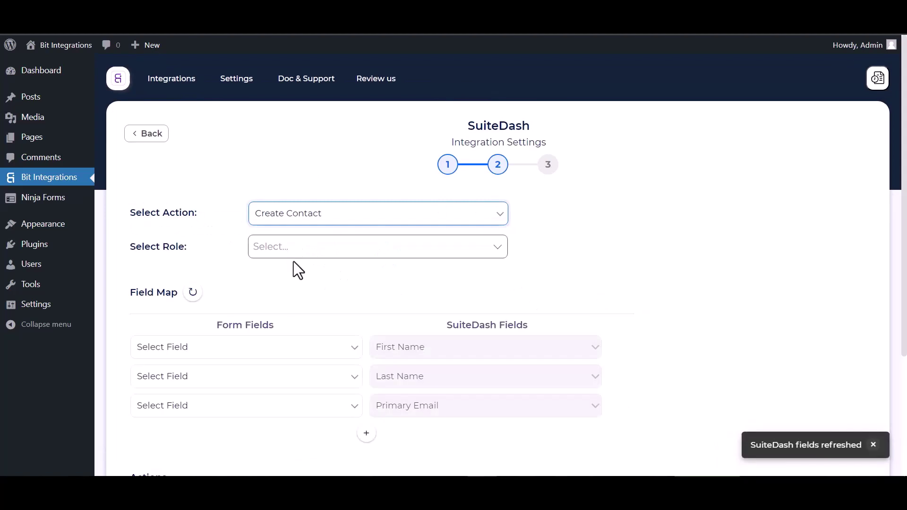
left_click(291, 247)
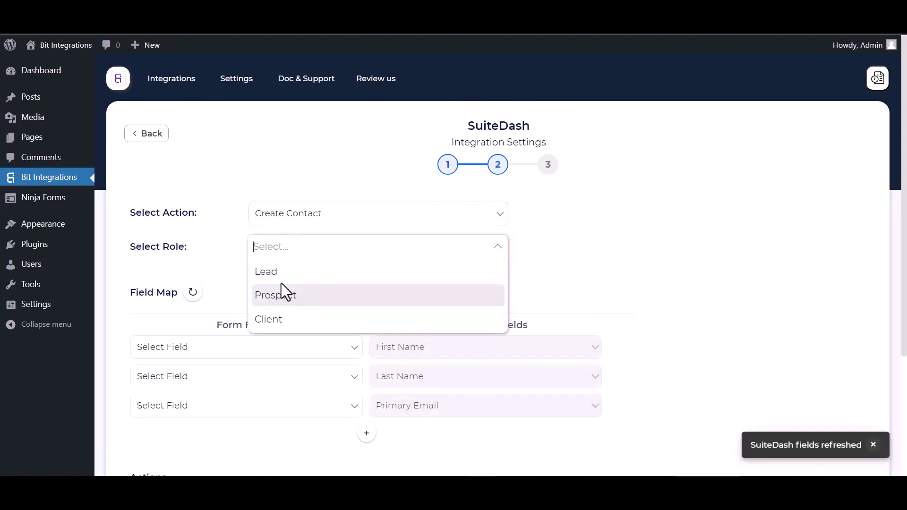
left_click(278, 274)
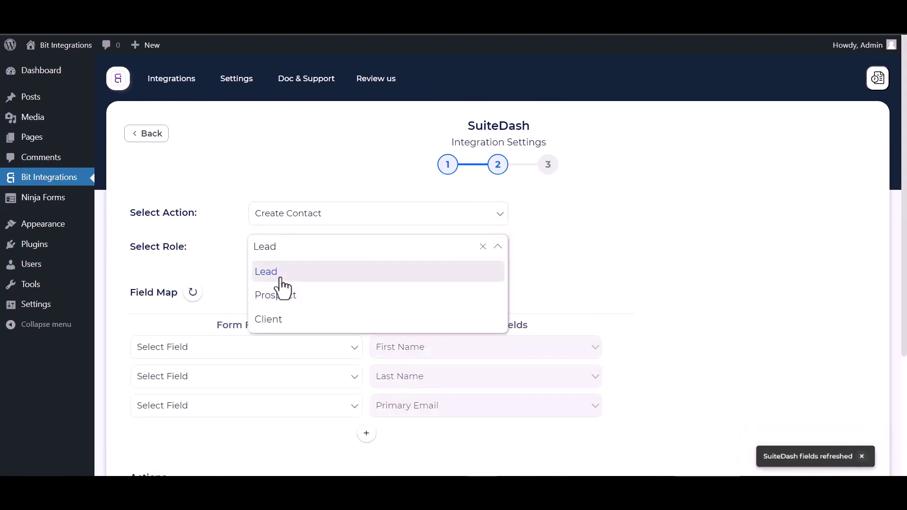
left_click(581, 272)
scroll(400, 272, "down", 1)
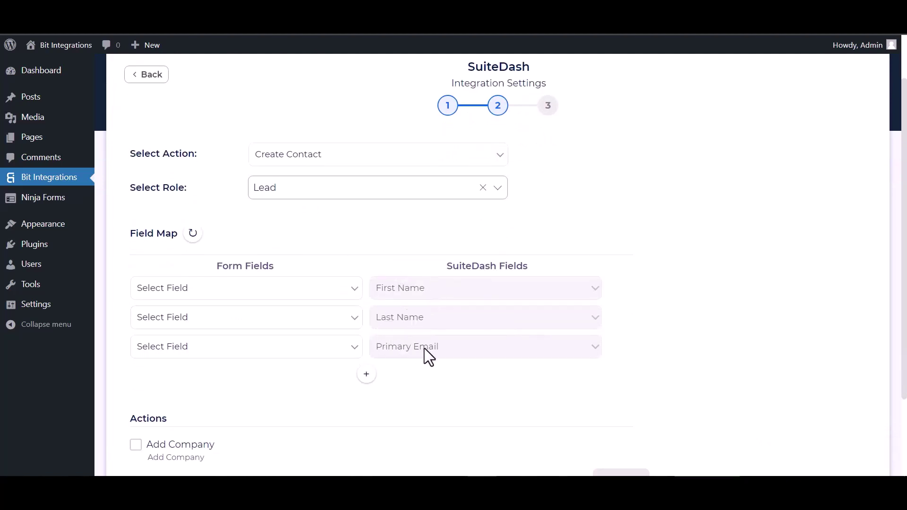
Step: Map the form's First Name, Last Name and Email to the matching SuiteDash fields
left_click(310, 294)
left_click(202, 326)
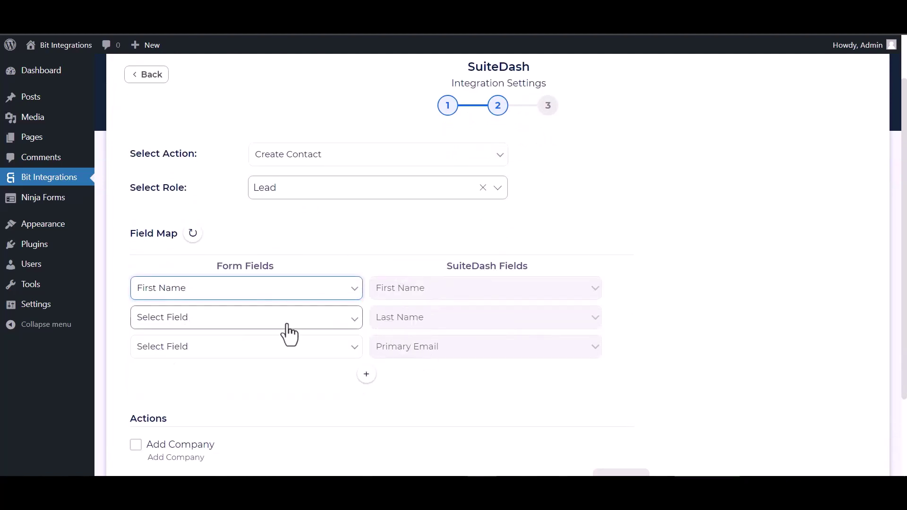
left_click(287, 324)
left_click(182, 368)
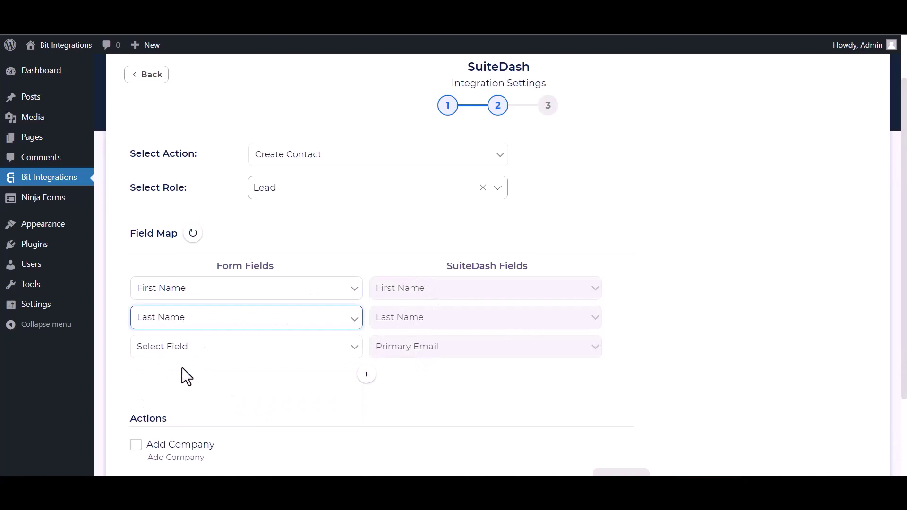
scroll(308, 303, "down", 2)
left_click(307, 244)
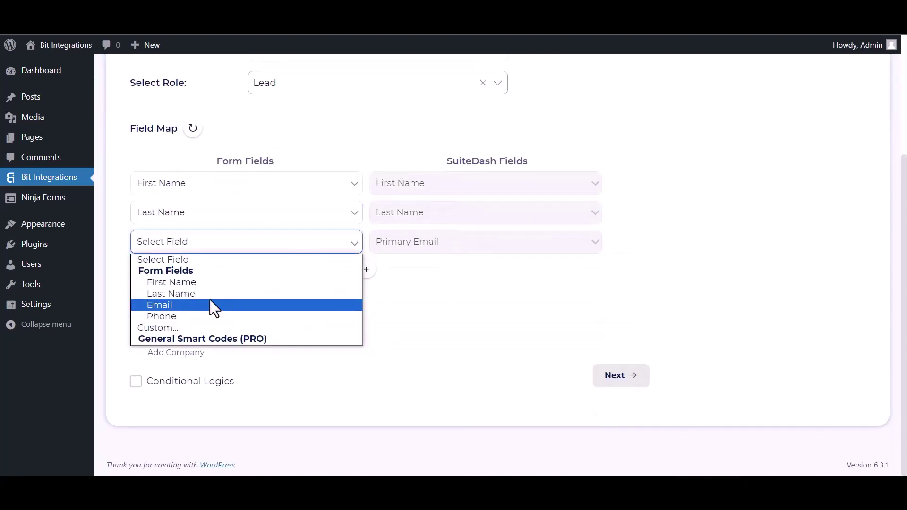
left_click(170, 307)
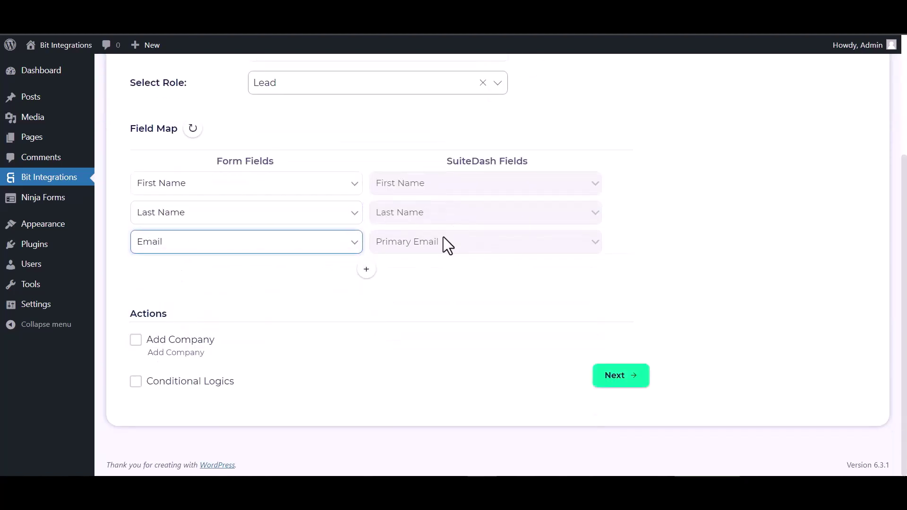
Step: Add a mapping row linking the form's Phone field to Primary Phone
left_click(366, 269)
left_click(415, 272)
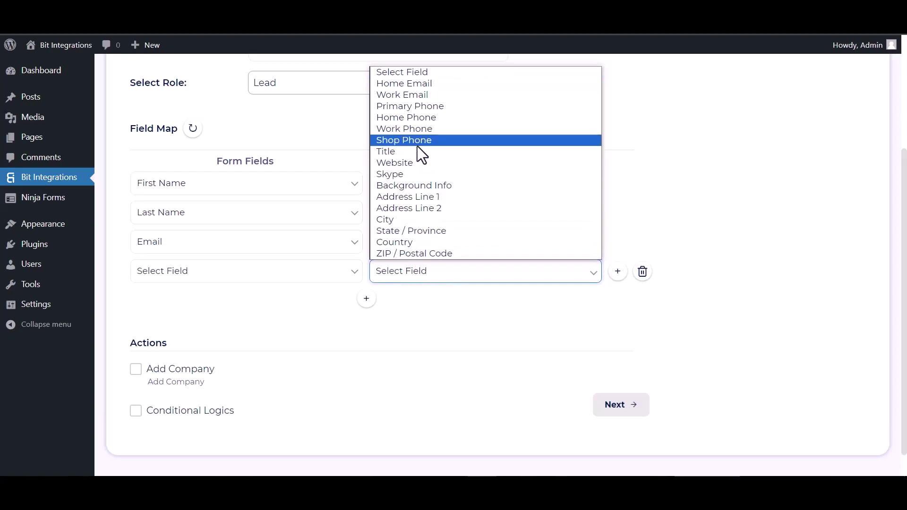
left_click(413, 105)
left_click(298, 273)
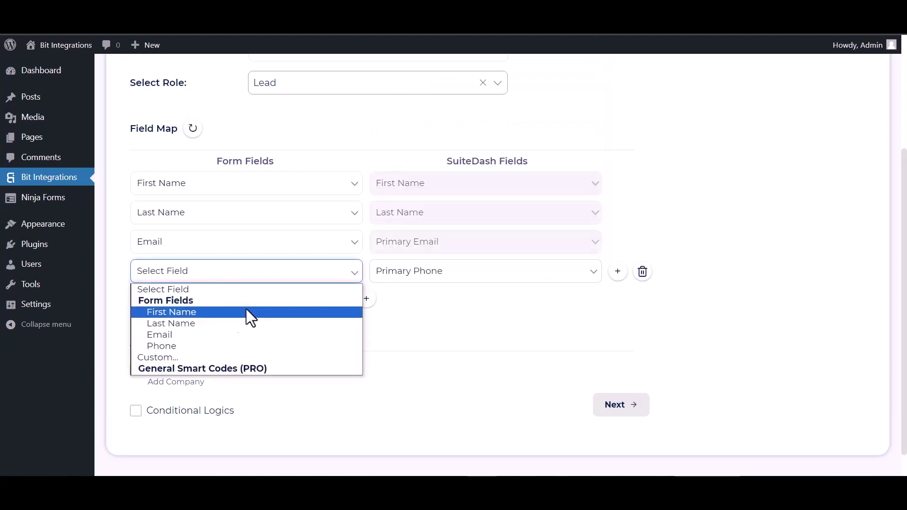
left_click(162, 346)
scroll(347, 327, "down", 1)
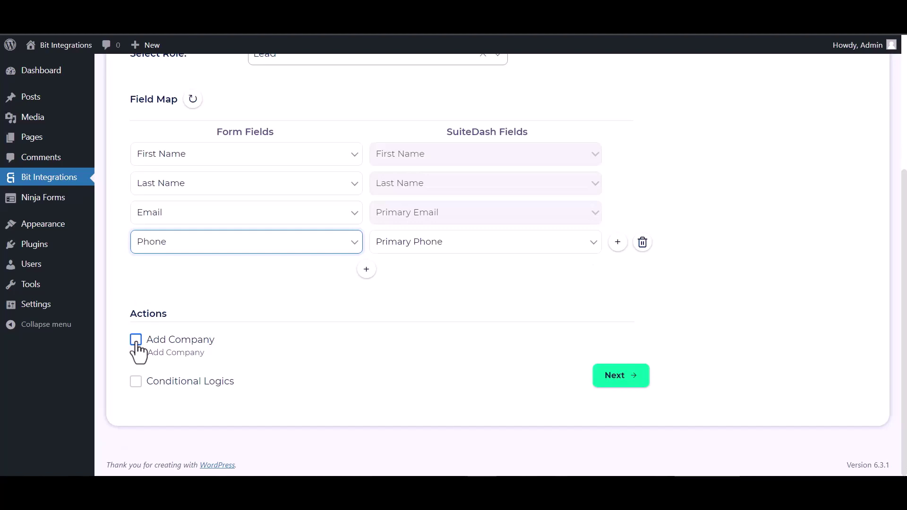
Step: Leave Conditional Logics off and finish and save the SuiteDash integration
left_click(135, 381)
scroll(191, 341, "down", 3)
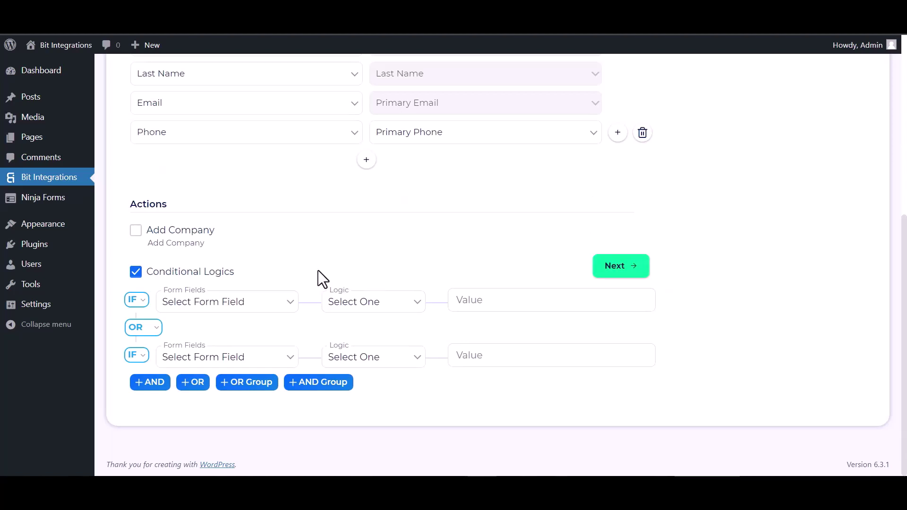
left_click(136, 272)
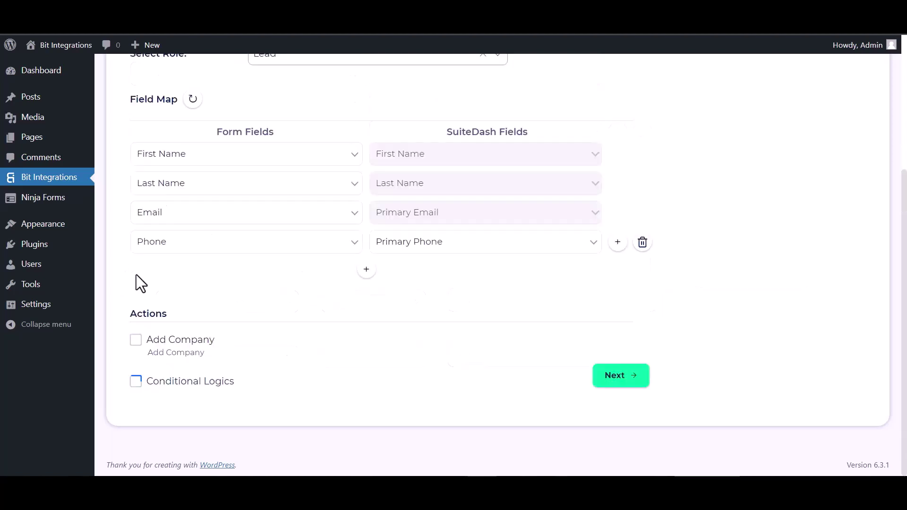
left_click(628, 386)
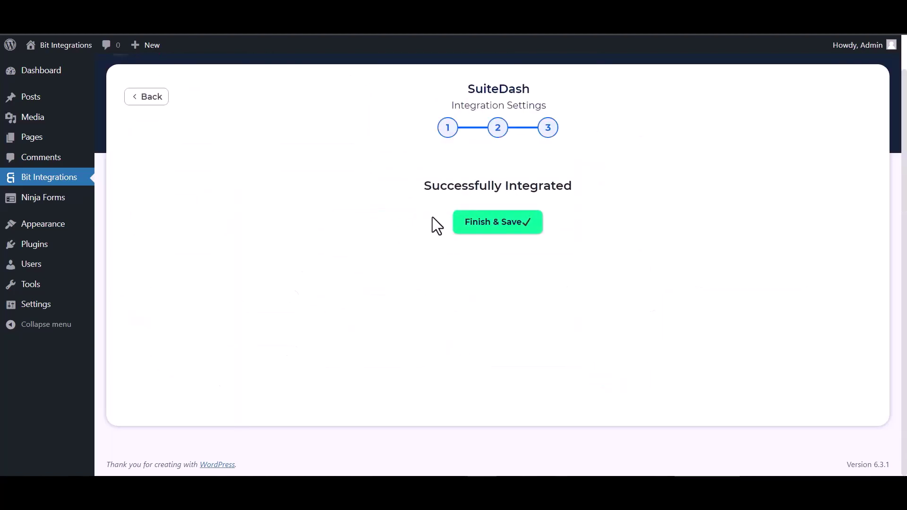
left_click(480, 224)
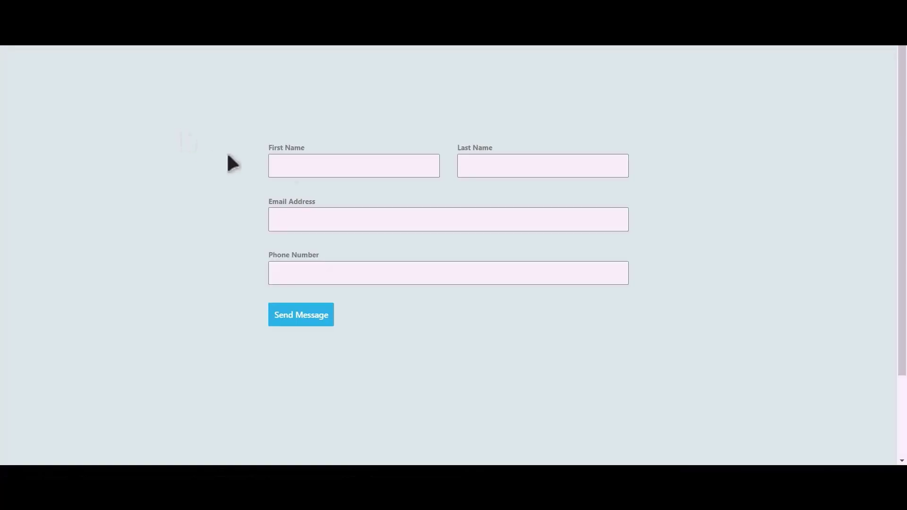
left_click(367, 168)
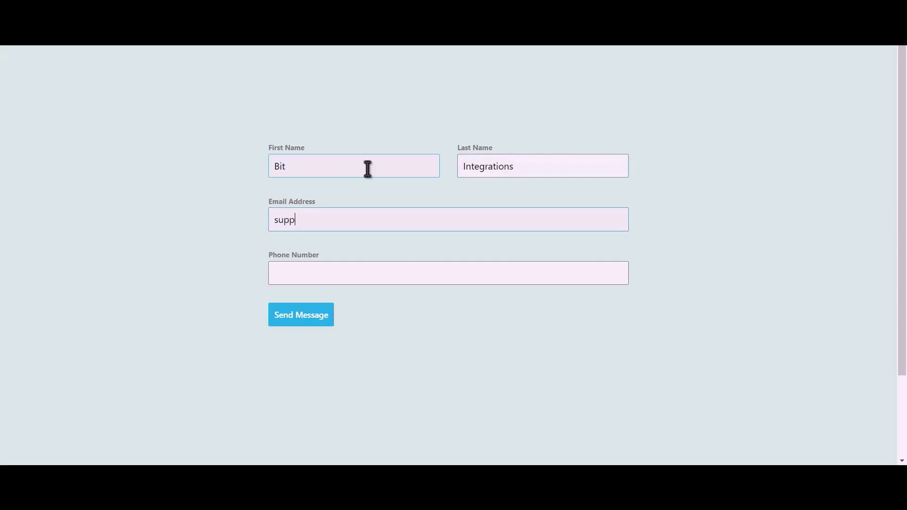
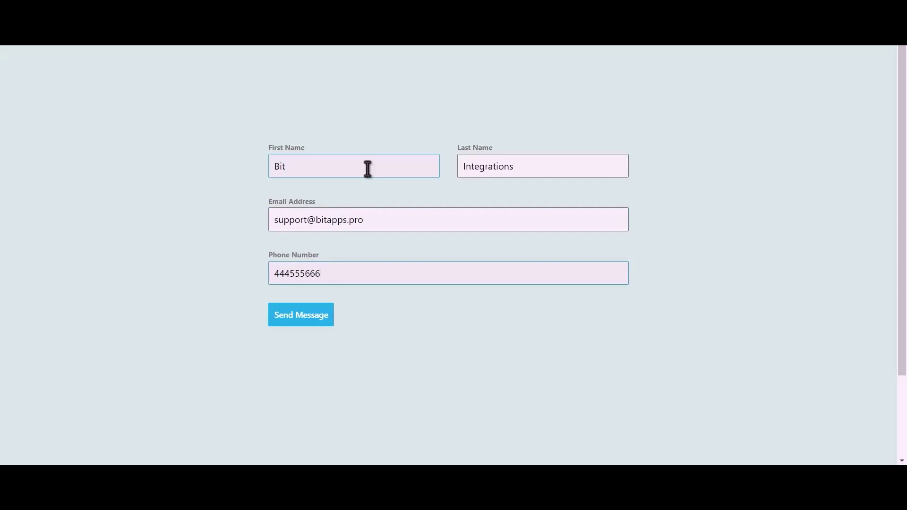
Step: Send the contact form filled with name 'Bit Integrations', email and phone 444555666
left_click(295, 319)
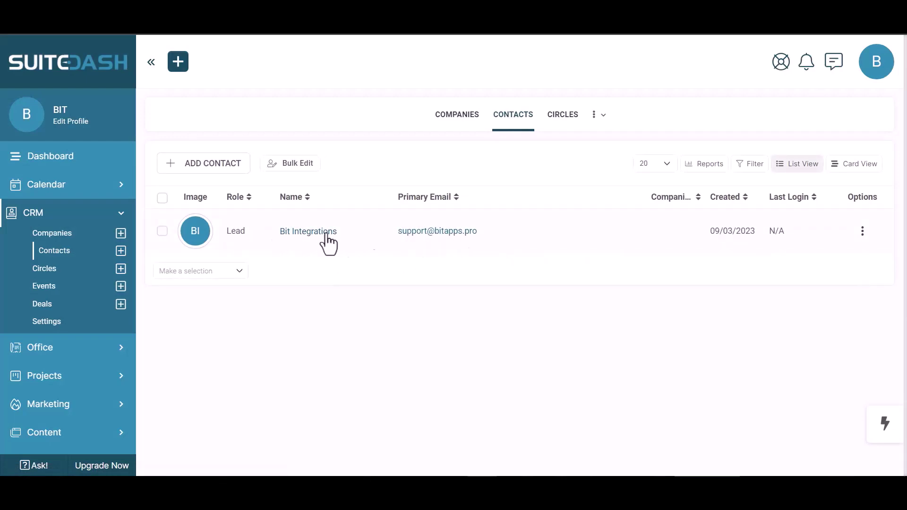
Step: Open the 'Bit Integrations' contact from SuiteDash CRM Contacts to view its details
left_click(466, 236)
scroll(198, 311, "up", 3)
scroll(199, 310, "up", 2)
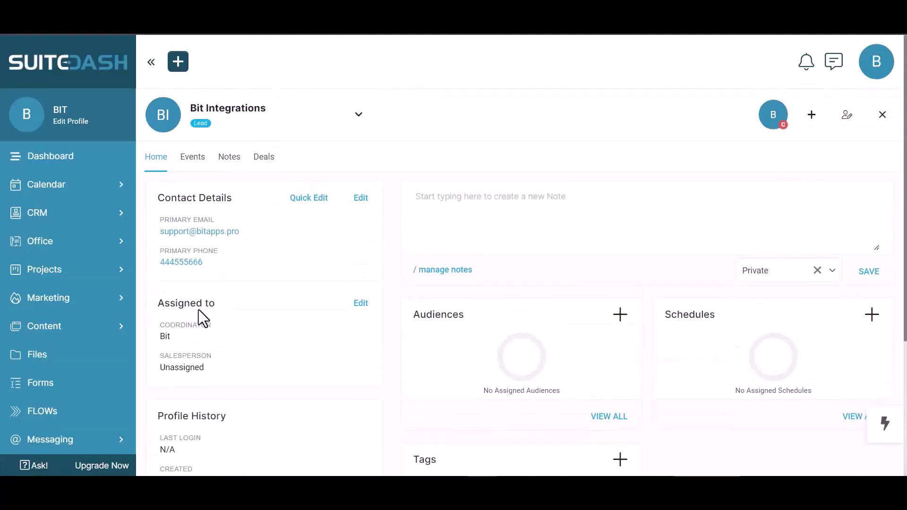